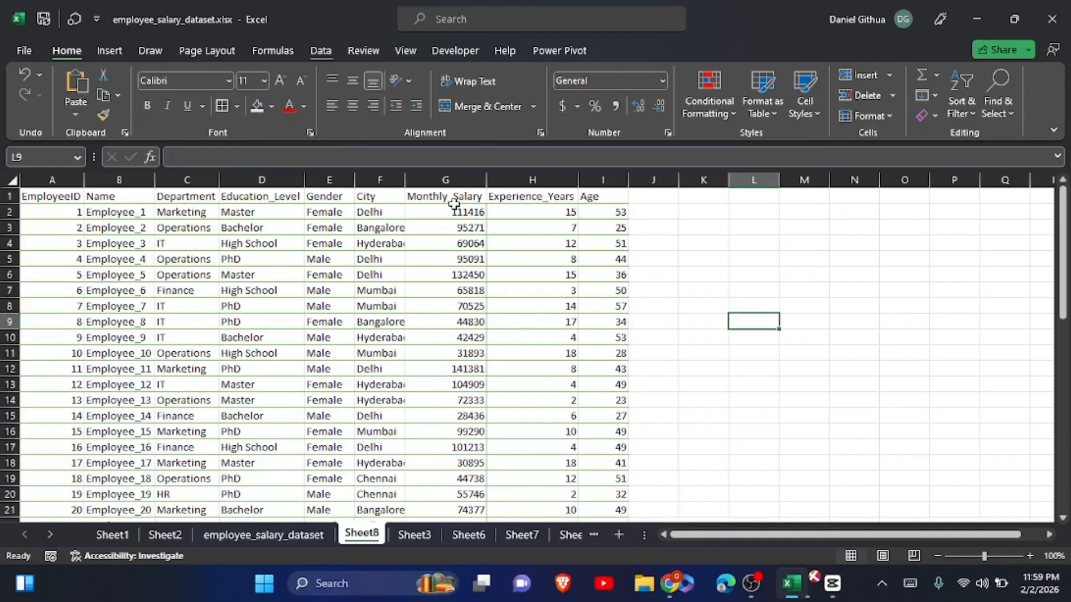
- Enter the label "Correlation between Monthly salary and Experience" in cell L6
click(748, 273)
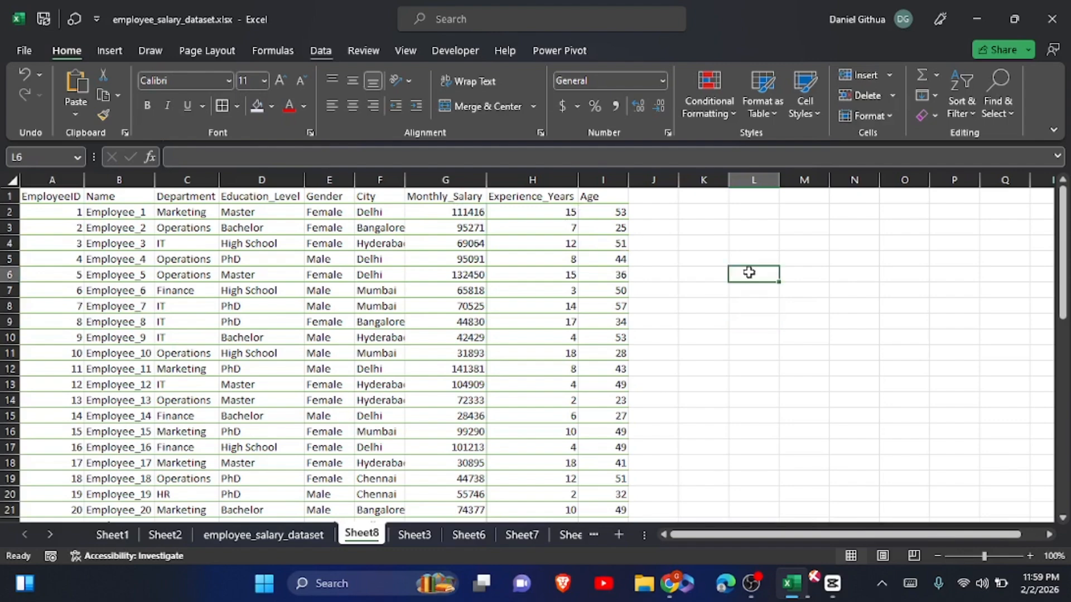
text(Corr)
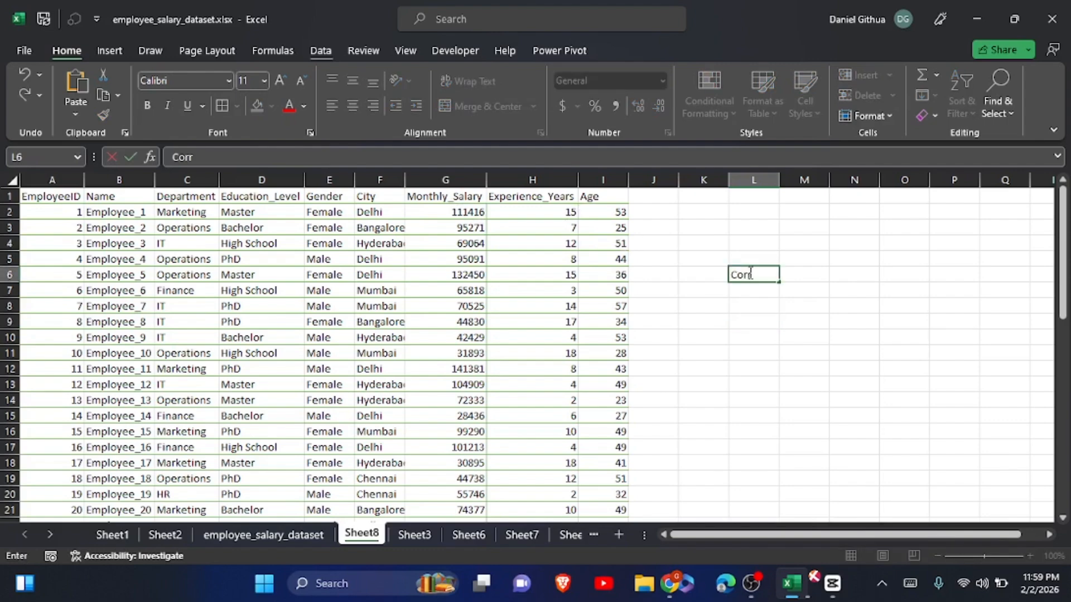
text(elation between)
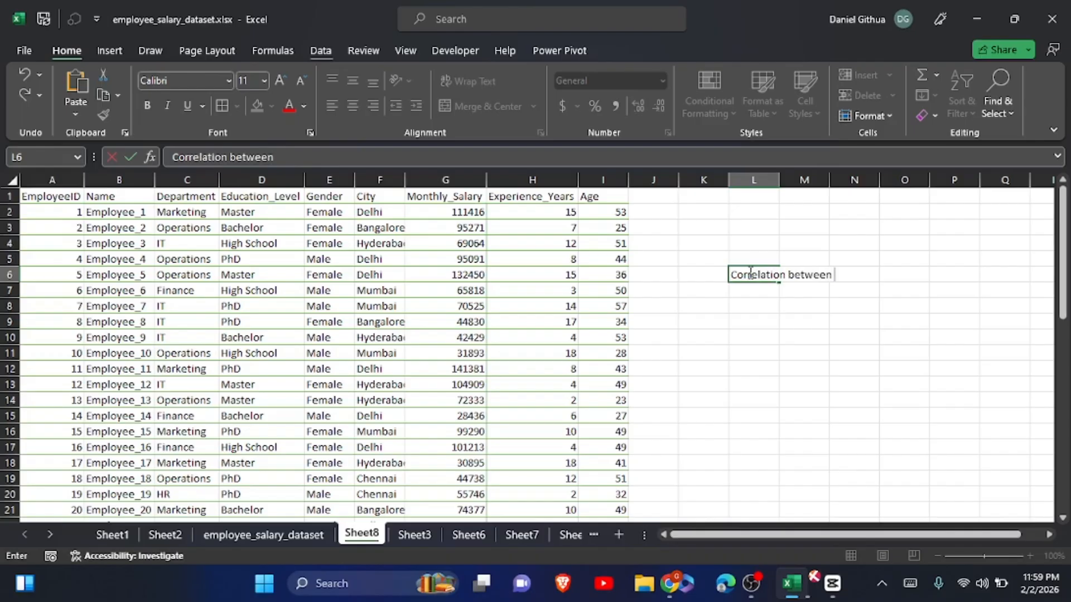
text( Monthly )
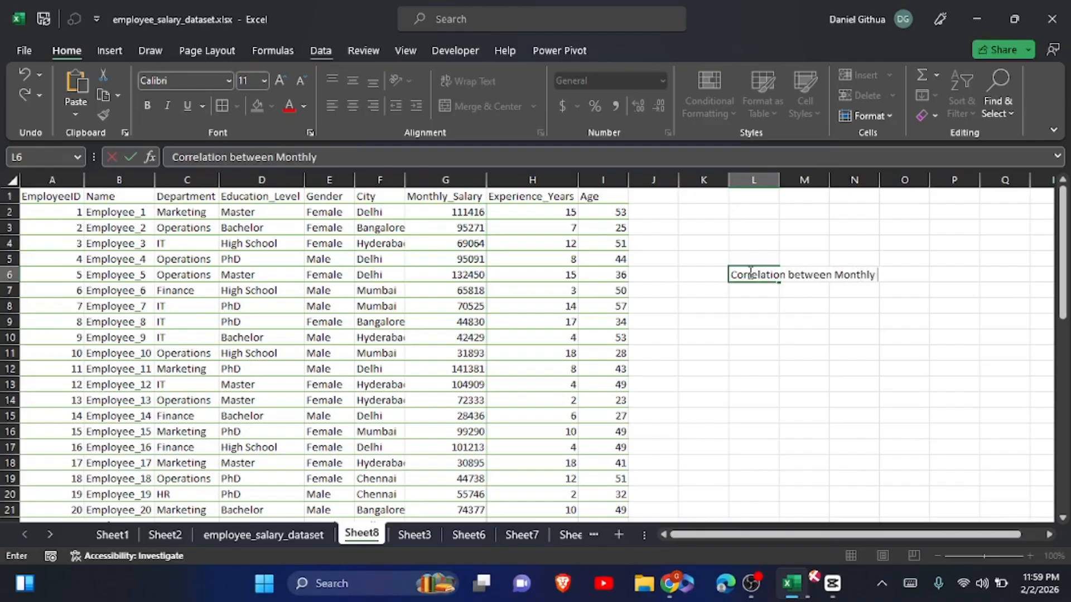
text(salary and)
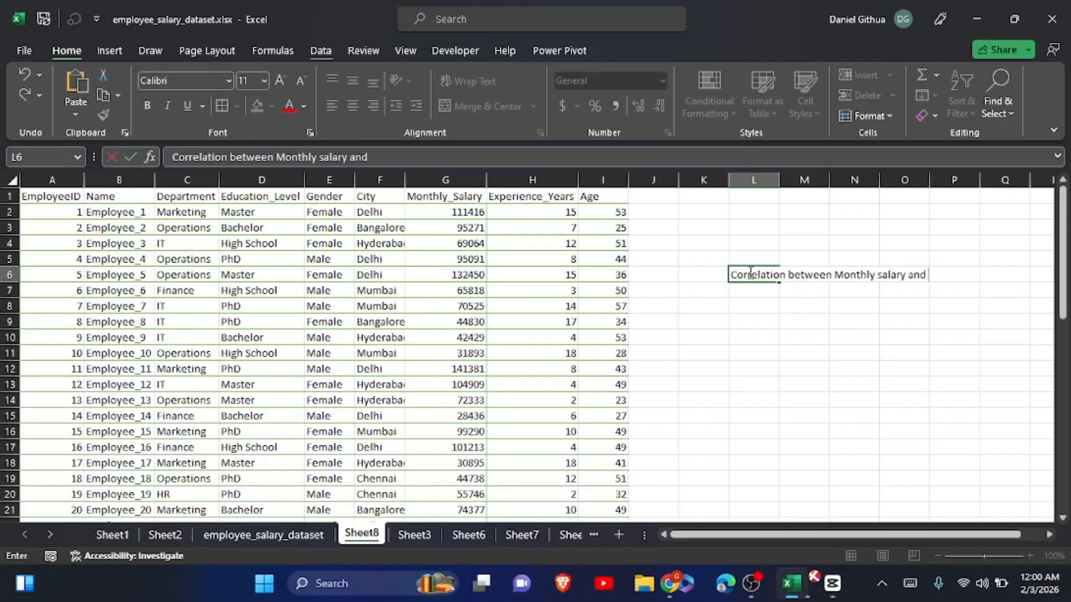
text( e)
click(375, 159)
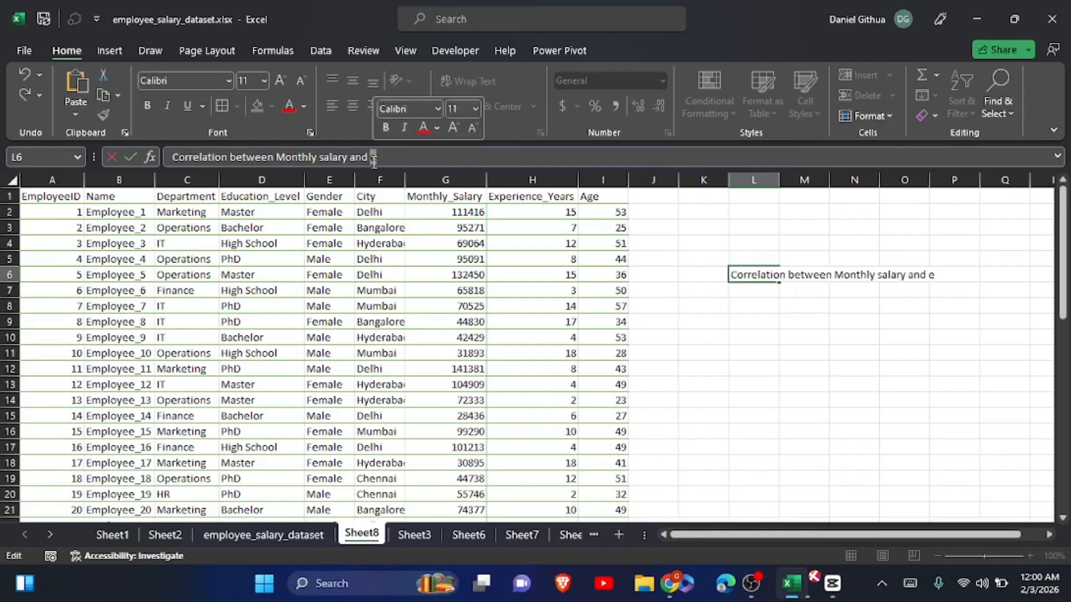
key(BackSpace)
text(EX)
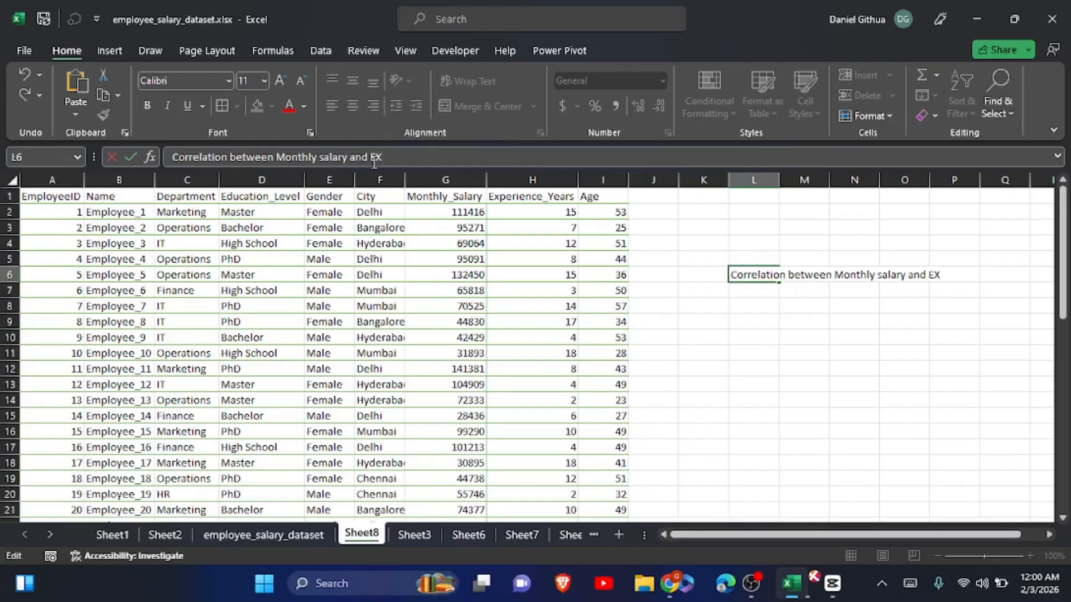
drag(373, 162, 377, 158)
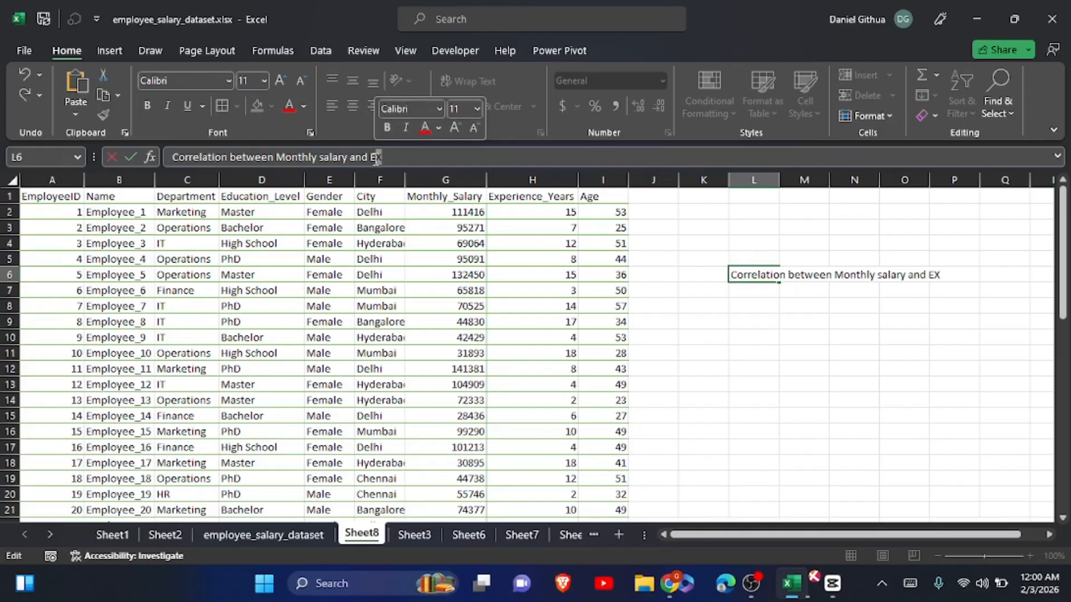
click(910, 583)
text(xp)
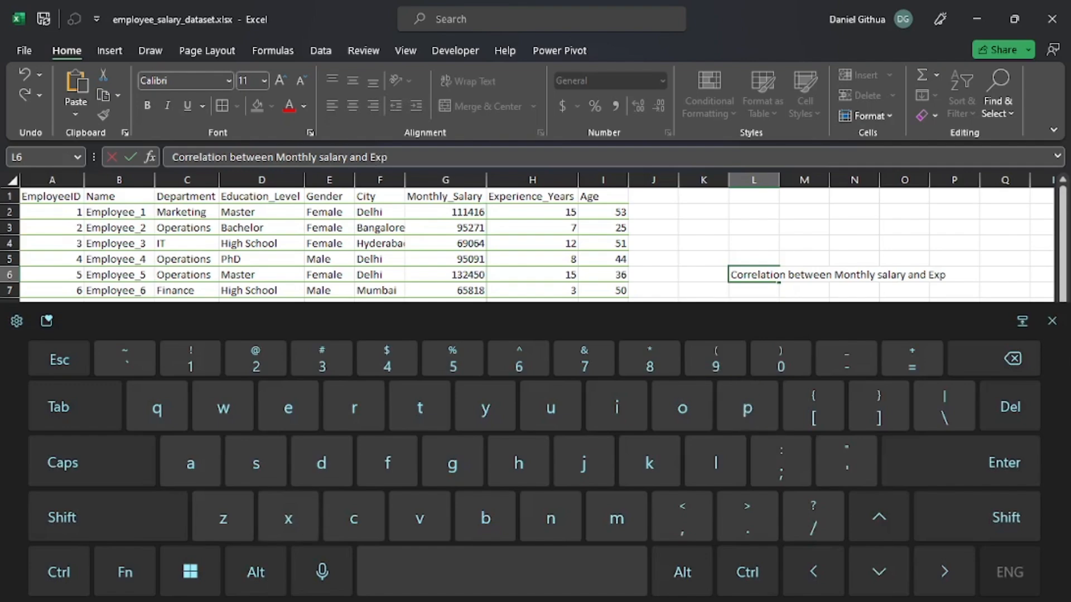
text(erience)
click(960, 462)
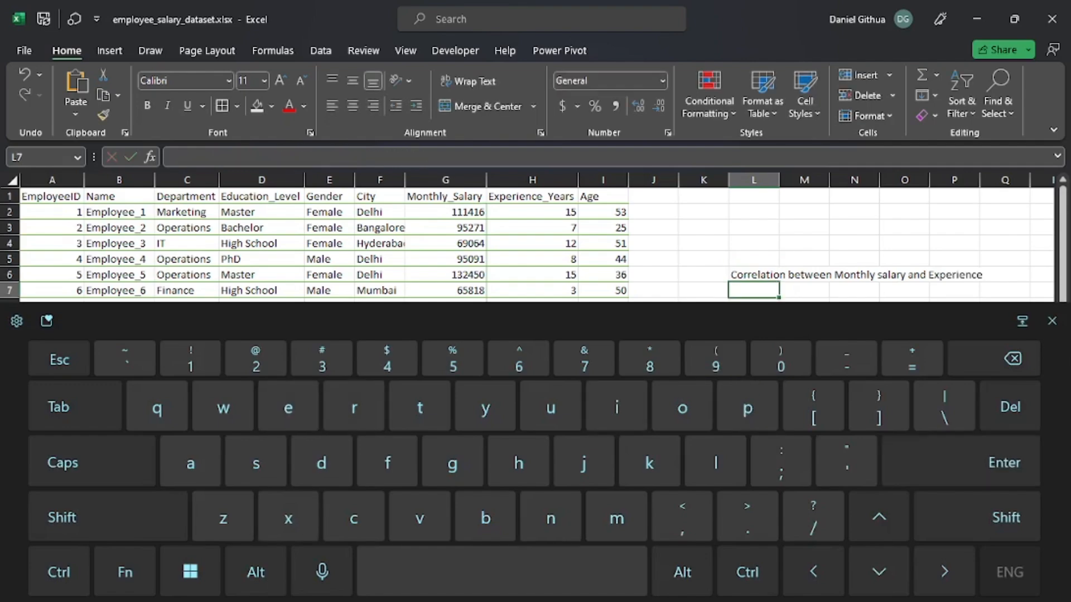
- Calculate the correlation between monthly salary and experience years in L7 with =CORREL(G2:G51,H2:H51)
text(=)
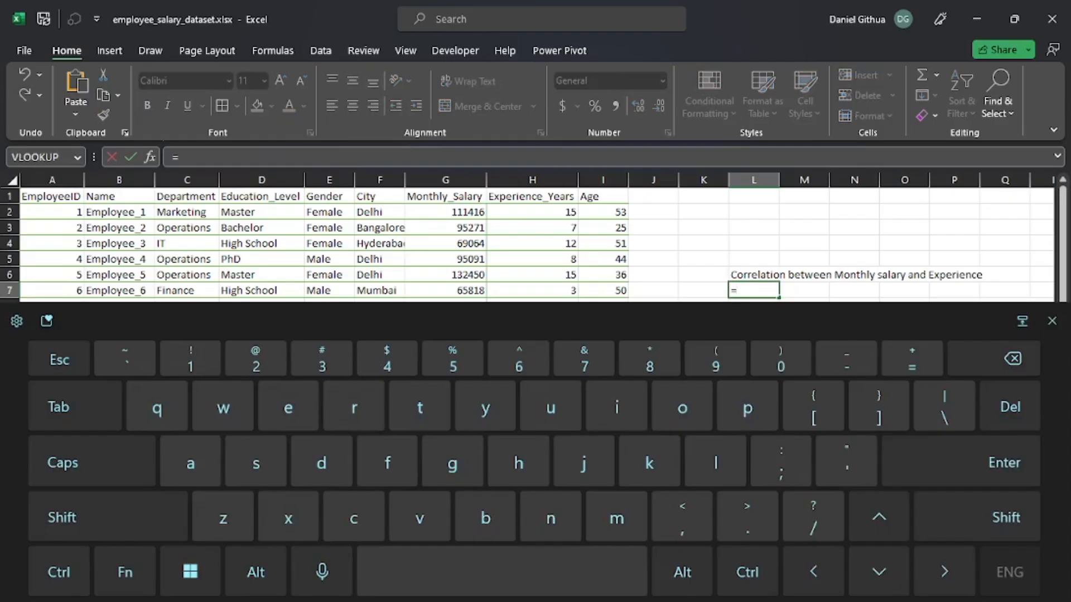
text(corr)
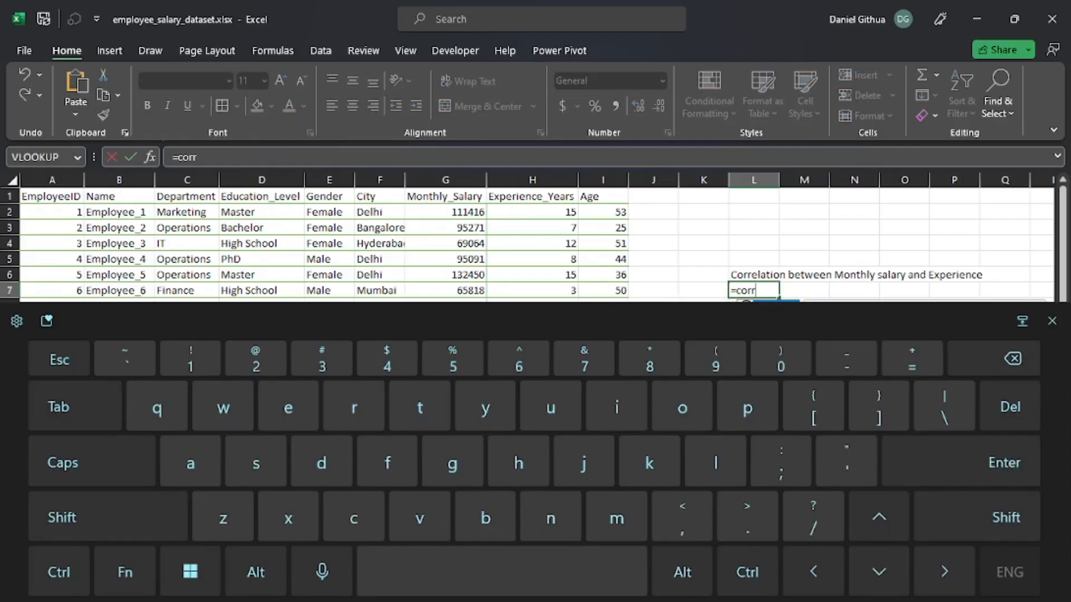
click(1052, 322)
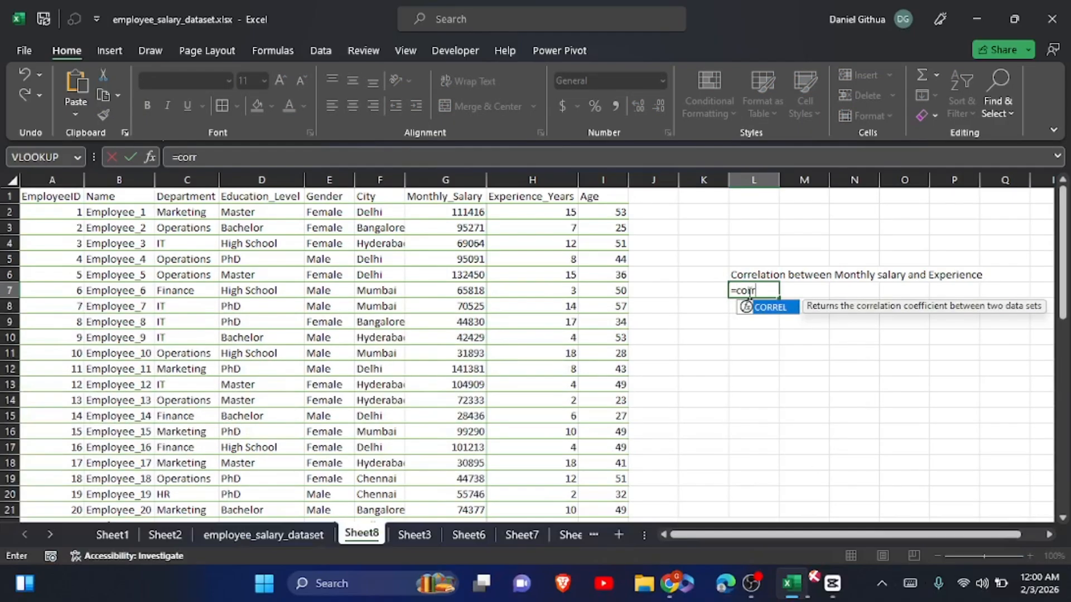
double_click(767, 308)
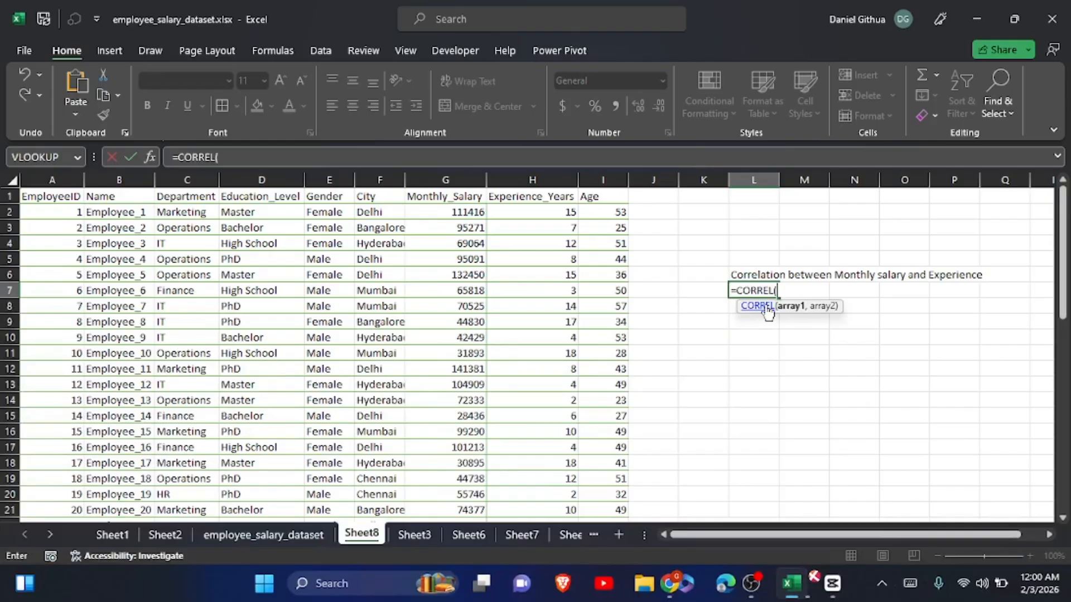
drag(456, 210, 522, 216)
text(,)
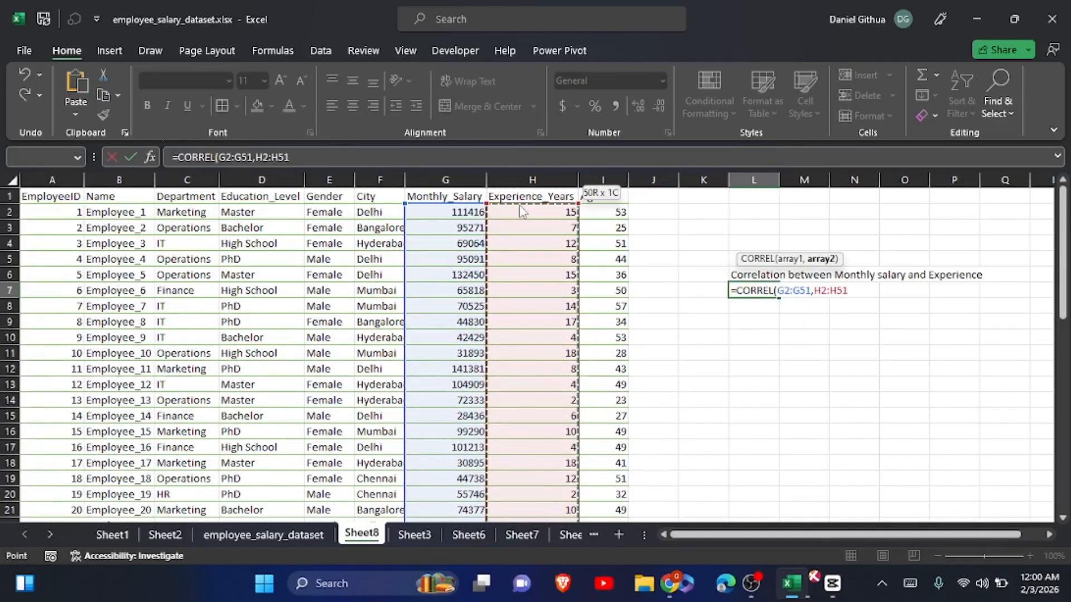
click(128, 159)
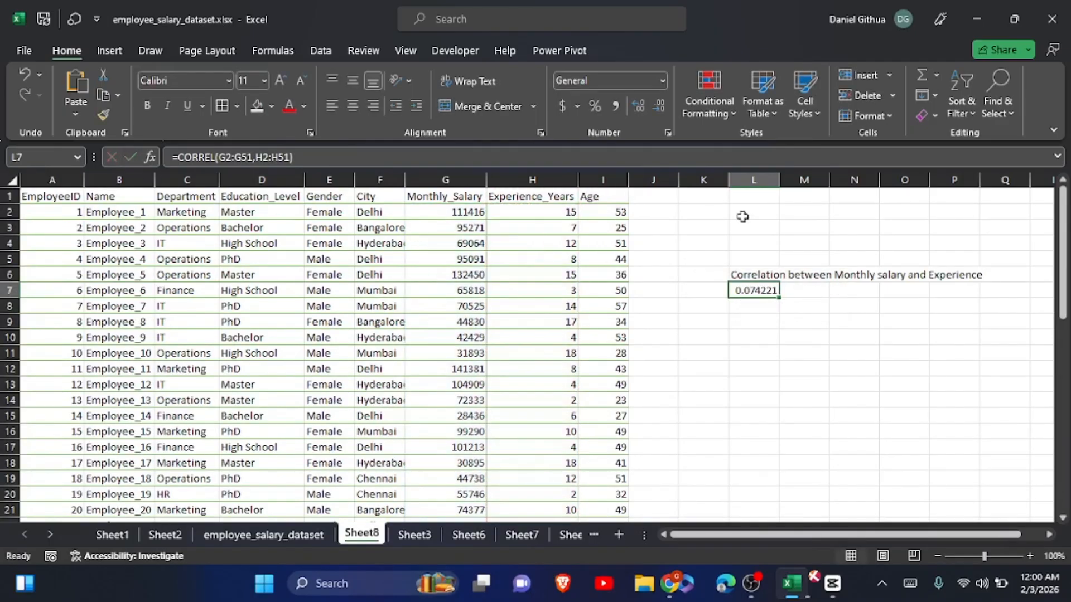
- Try the percentage format on the correlation in L7 and undo it
click(592, 107)
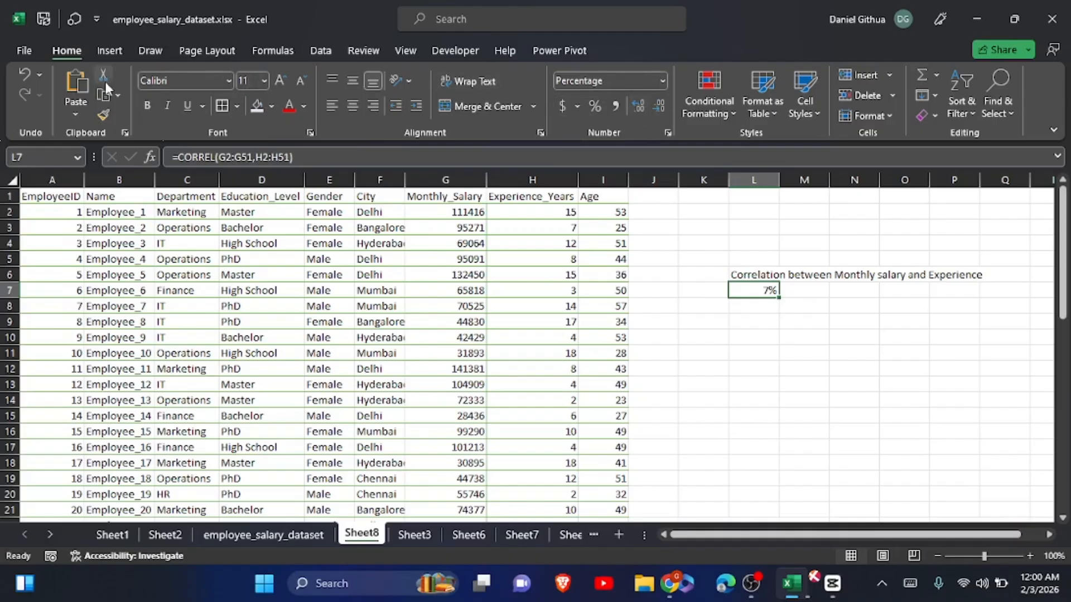
click(28, 70)
- Enter the label "Between Monthly Salary and Age" in cell L9
click(764, 320)
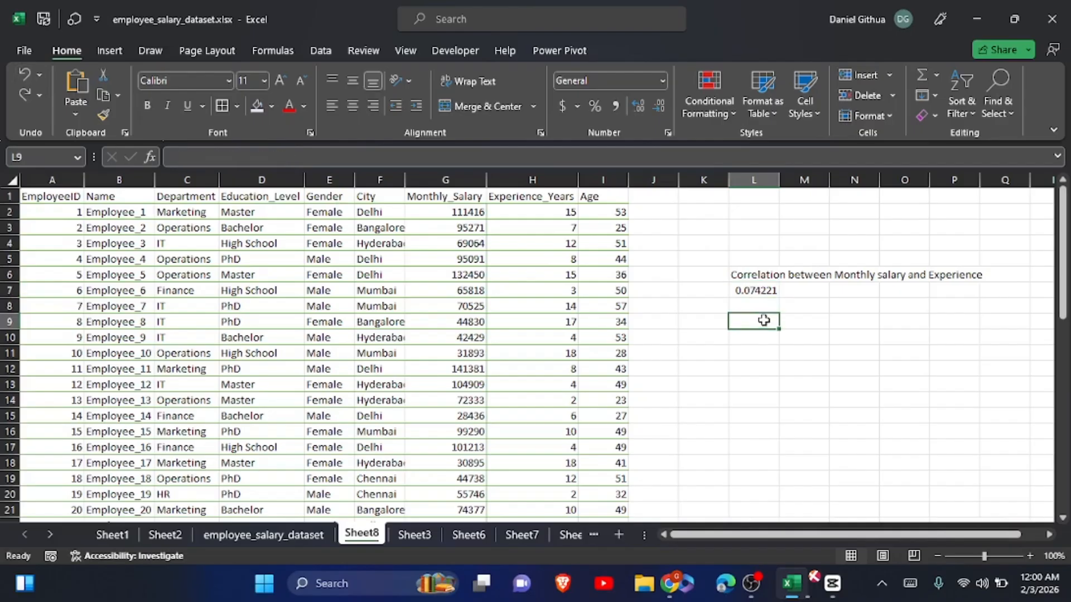
text(Betwee)
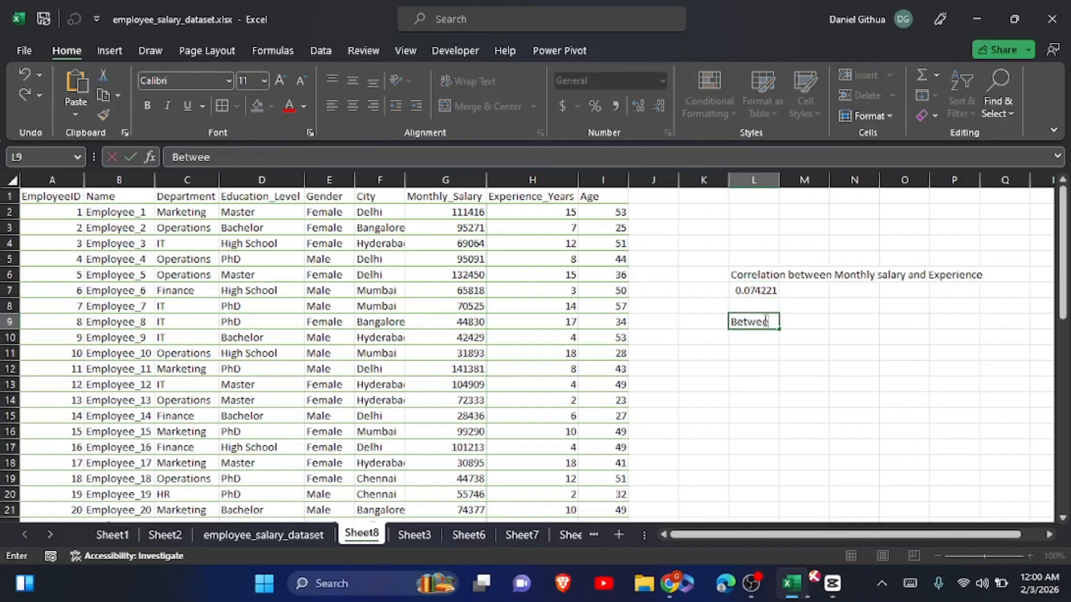
text(n)
key(Return)
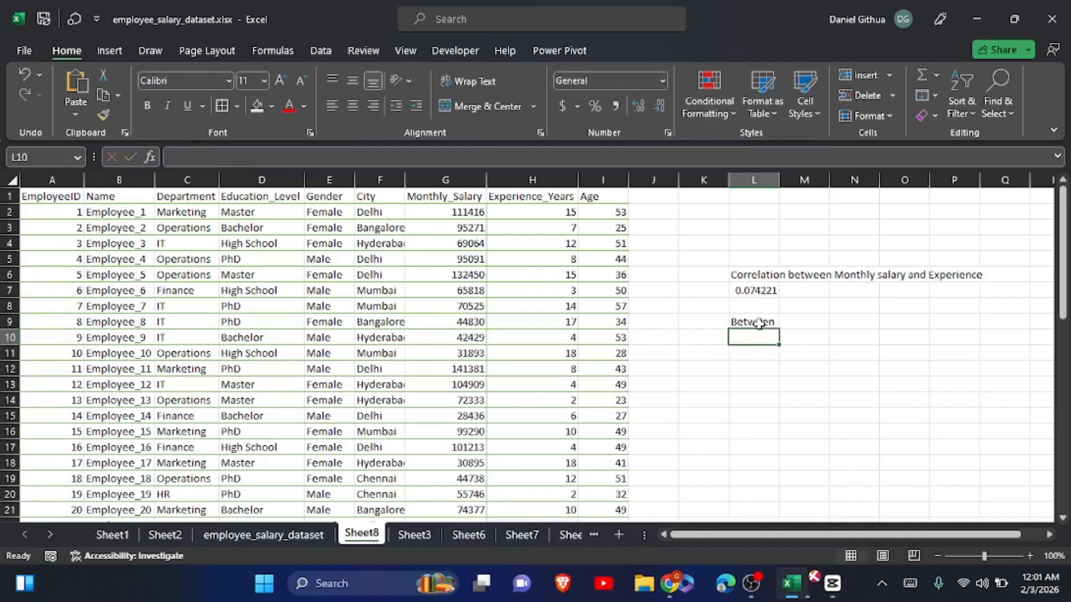
click(759, 324)
click(267, 159)
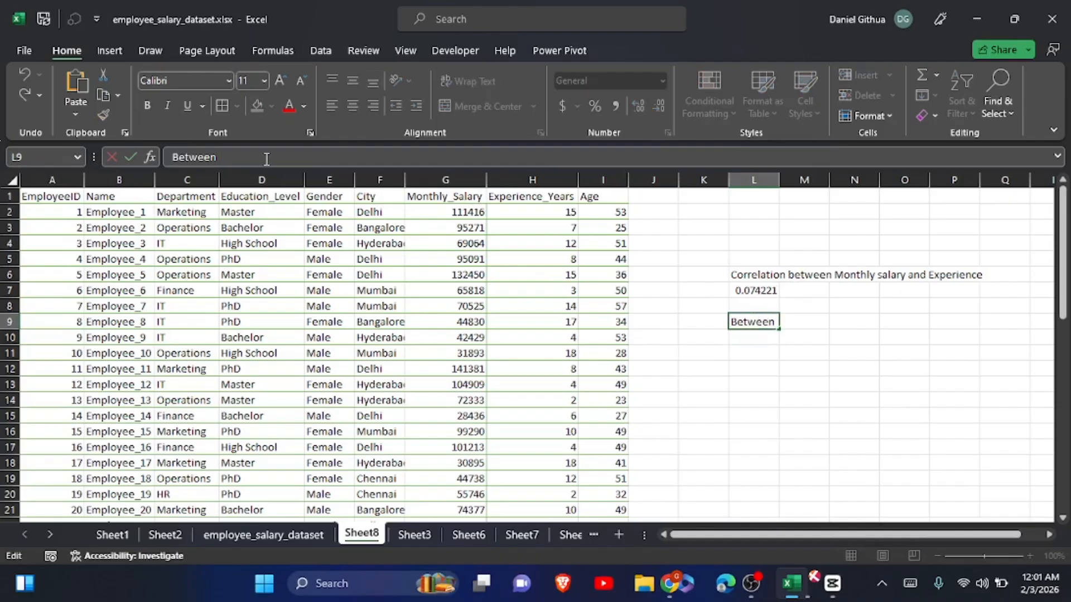
text(Monthly Salary and Age)
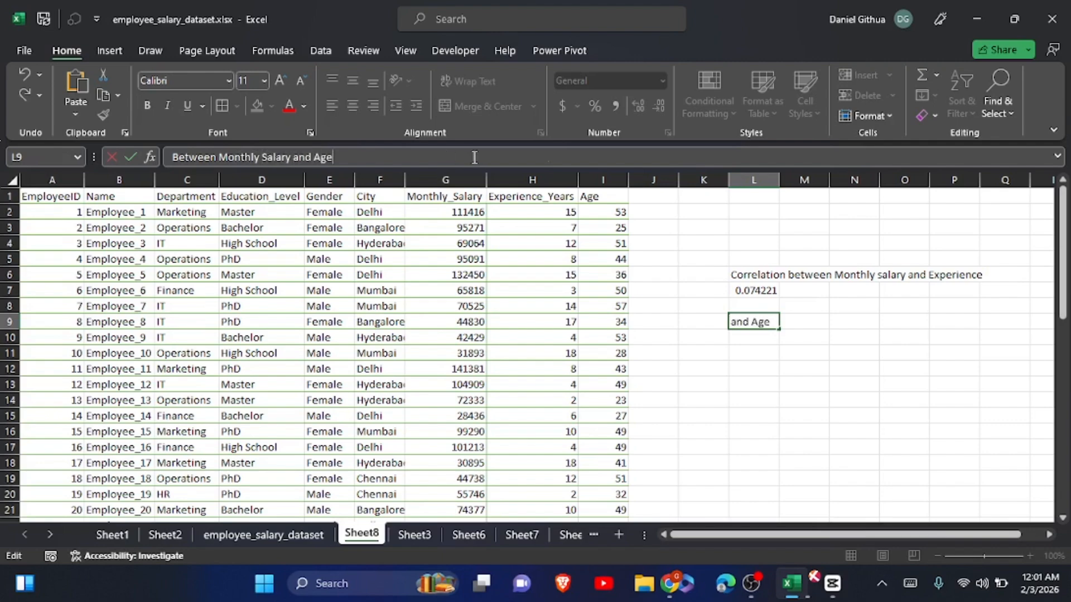
click(749, 334)
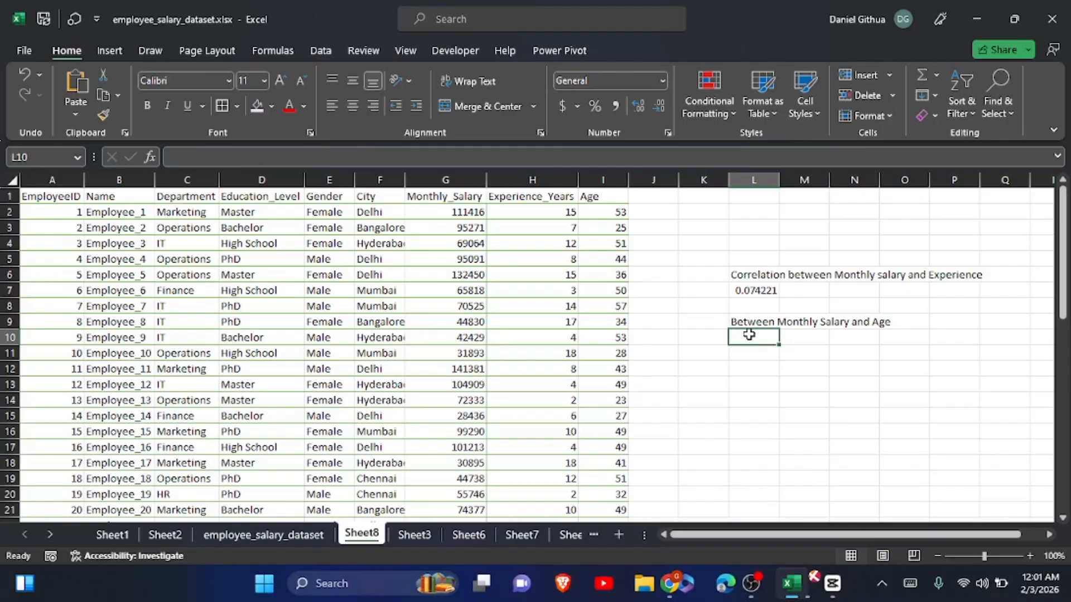
- Calculate the correlation between monthly salary and age in L10 with =CORREL(G2:G51,I2:I51)
click(910, 584)
text(=c)
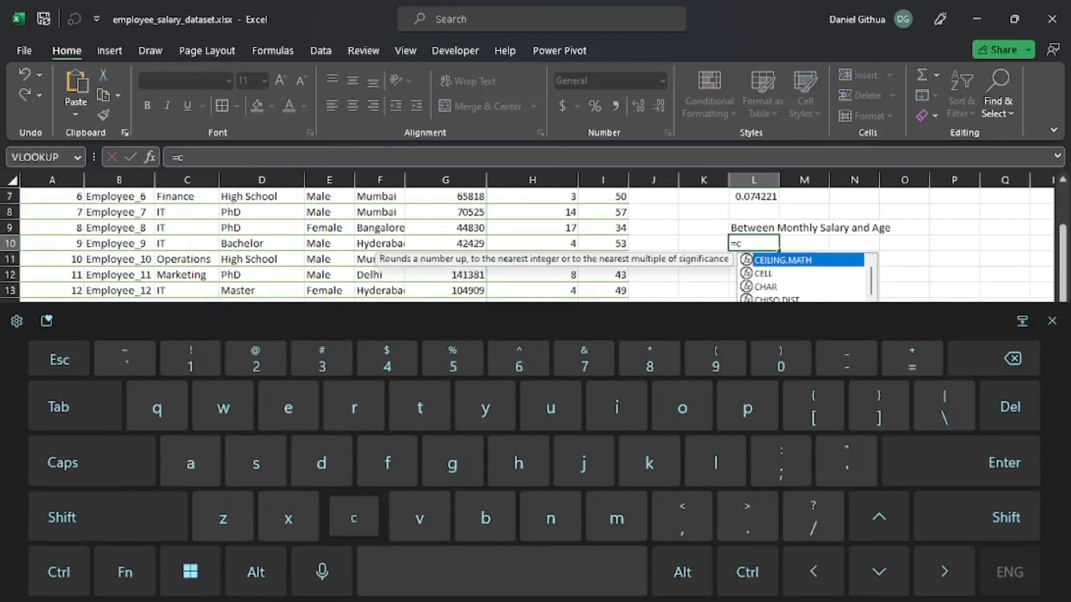
text(or)
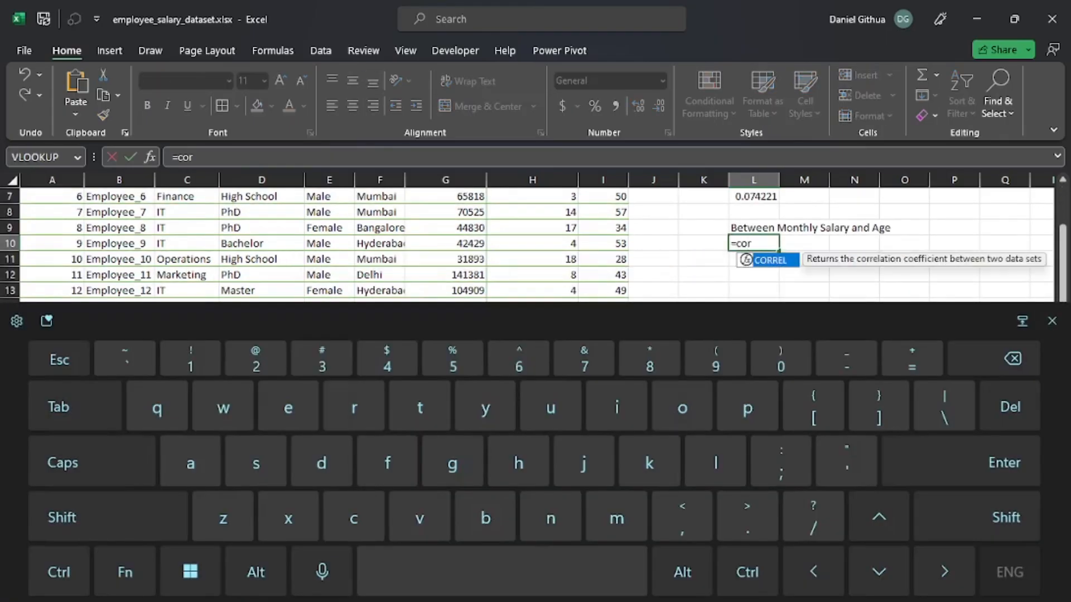
click(1051, 320)
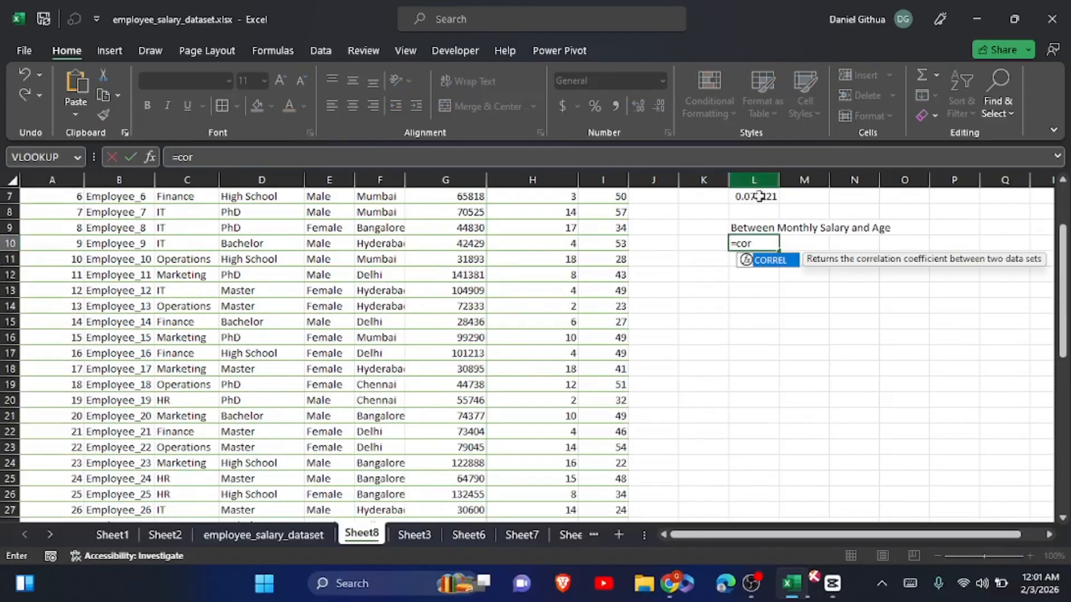
double_click(770, 264)
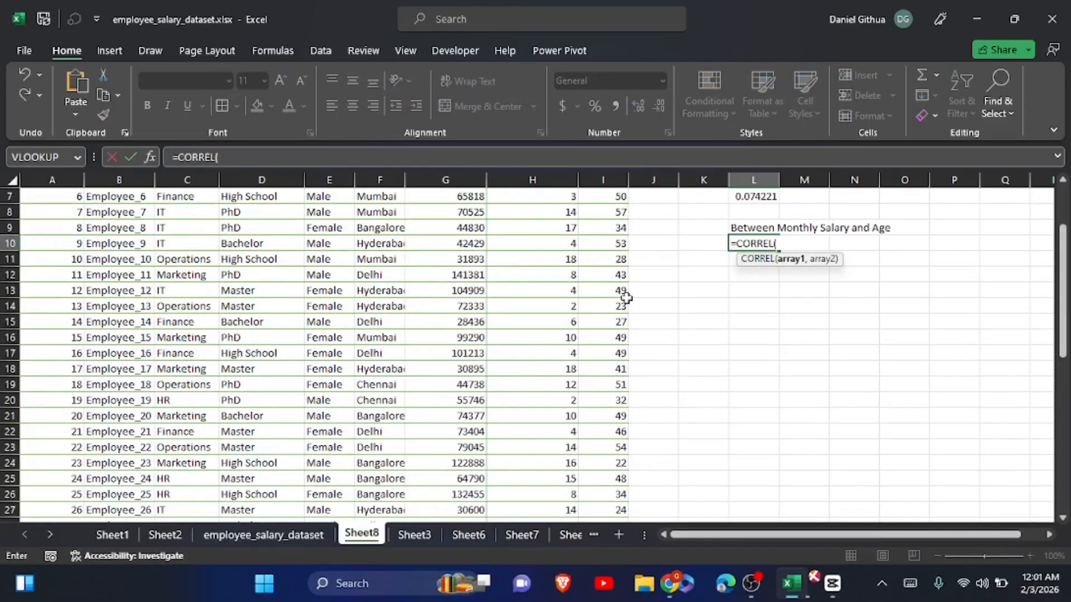
scroll(424, 334, up, 2)
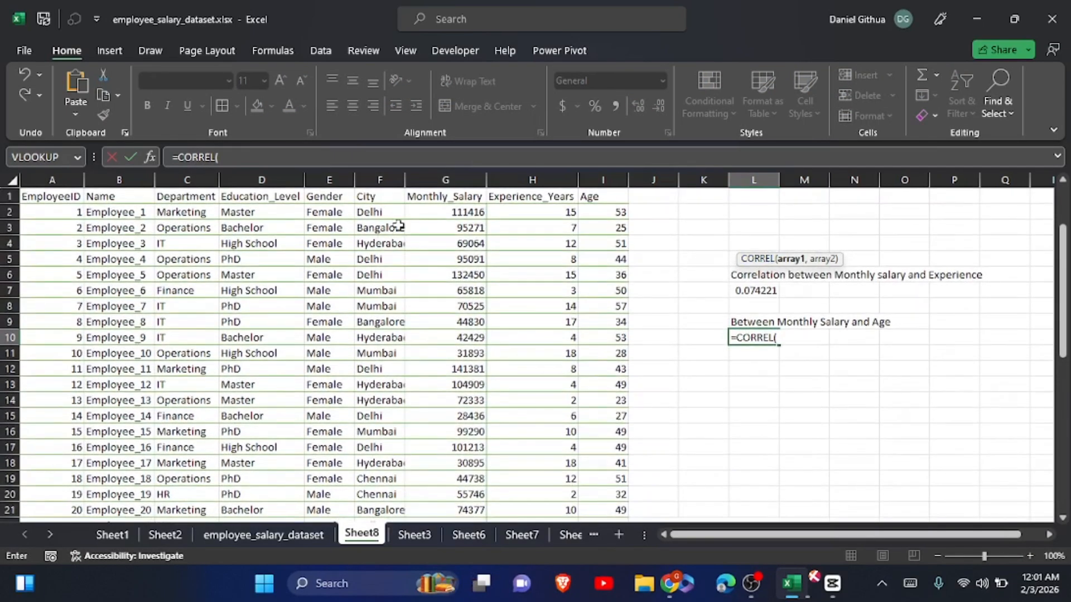
drag(424, 214, 445, 491)
text(,)
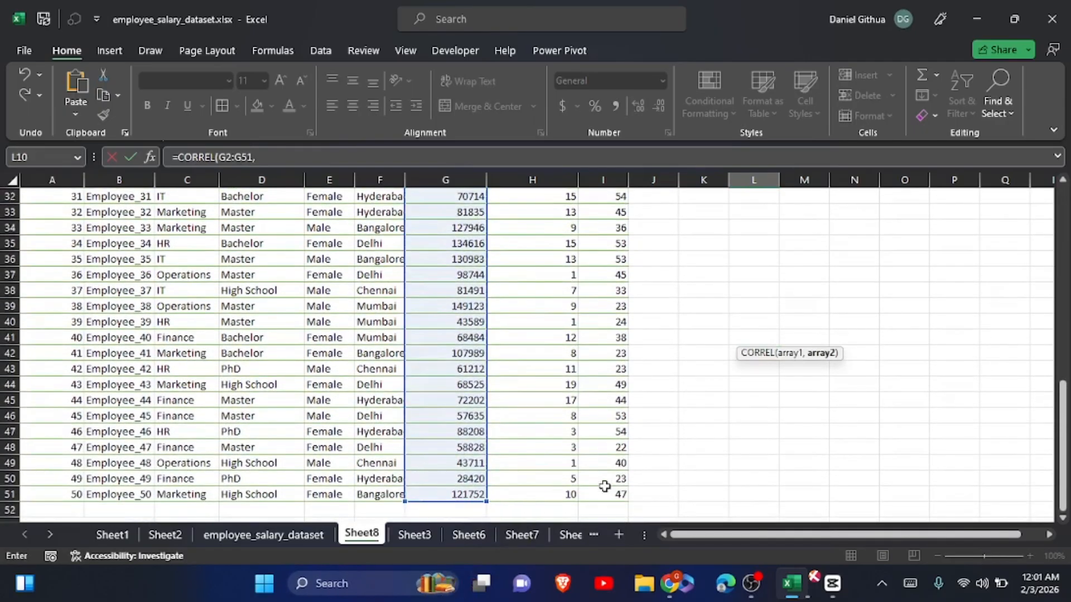
drag(605, 493, 611, 211)
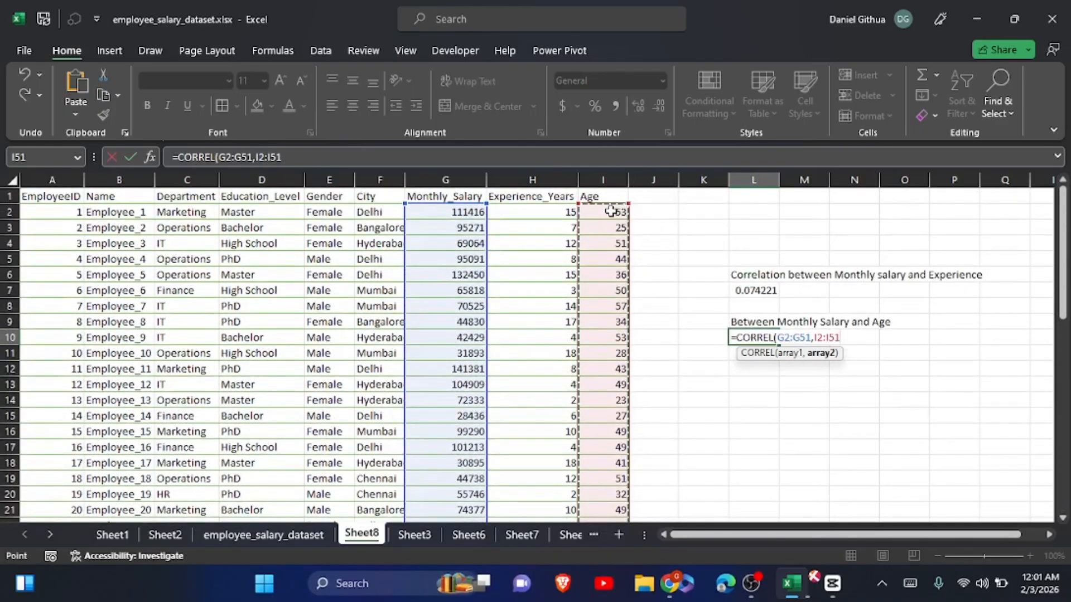
click(136, 160)
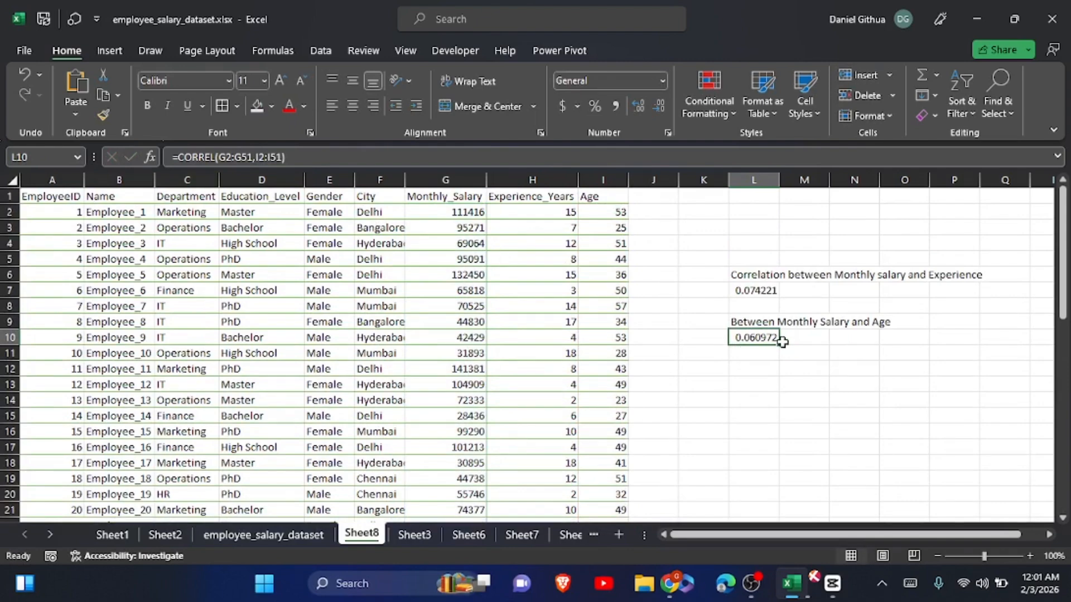
- Format the two correlation coefficients in L7 and L10 as percentages
click(764, 290)
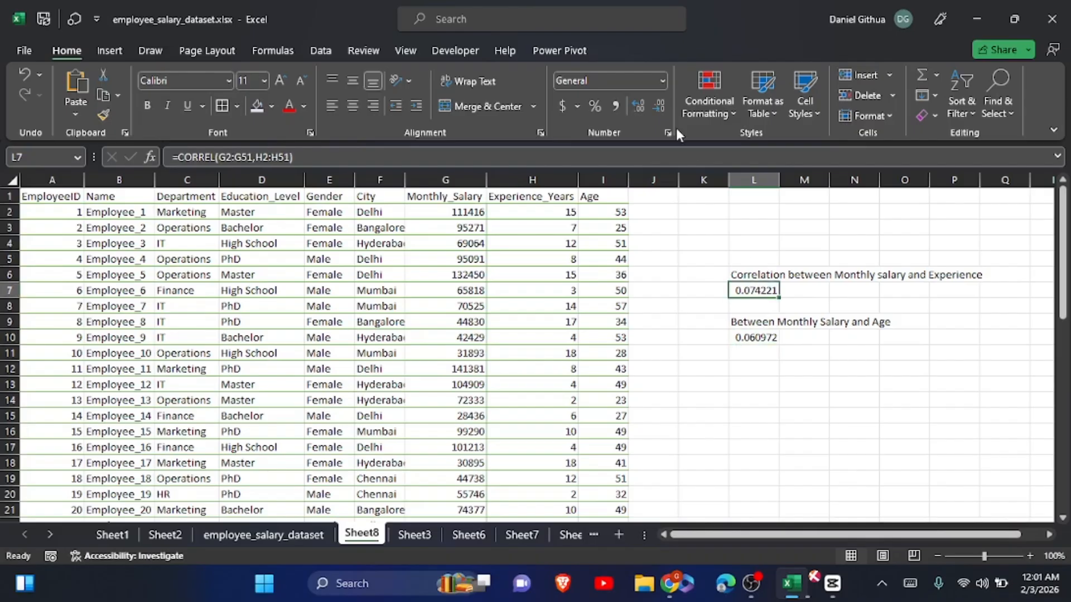
click(593, 109)
click(752, 336)
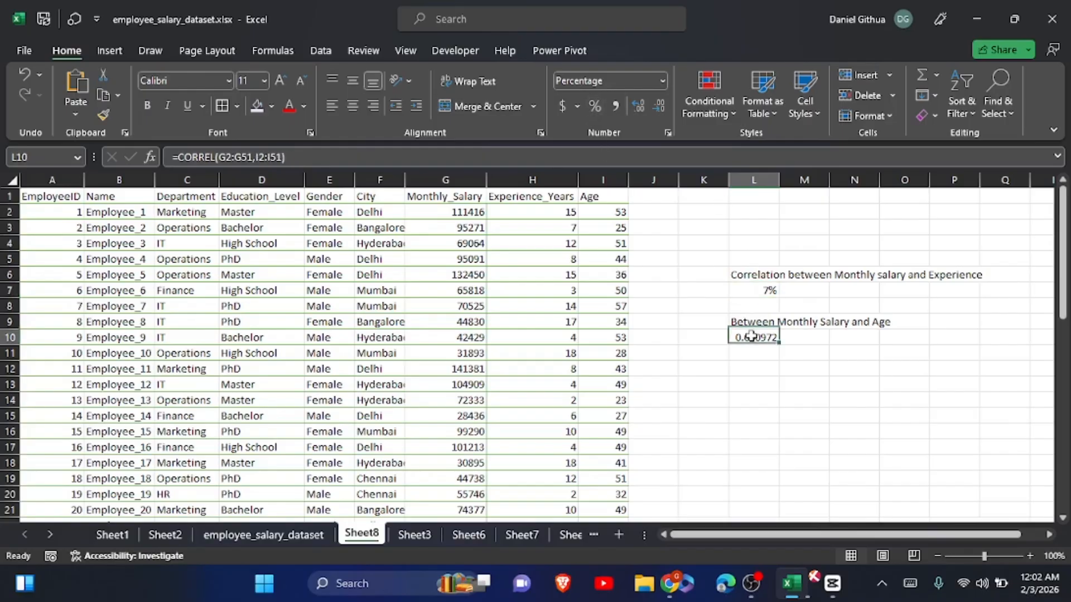
click(596, 107)
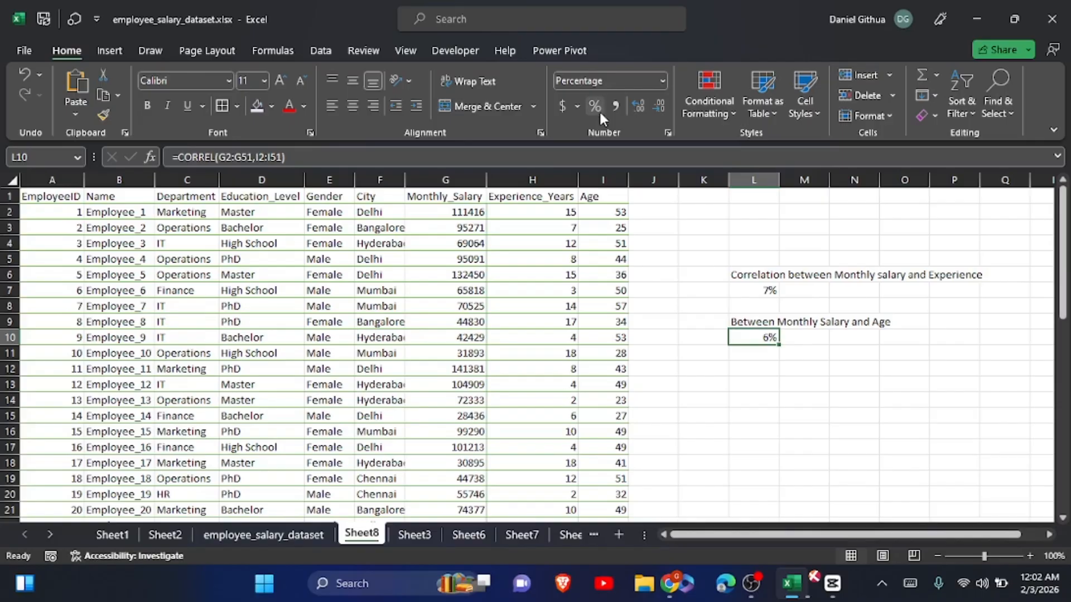
- Set up a Data Analysis Correlation on the salary, experience and age columns, using input range G1:I51 with labels in the first row
click(319, 51)
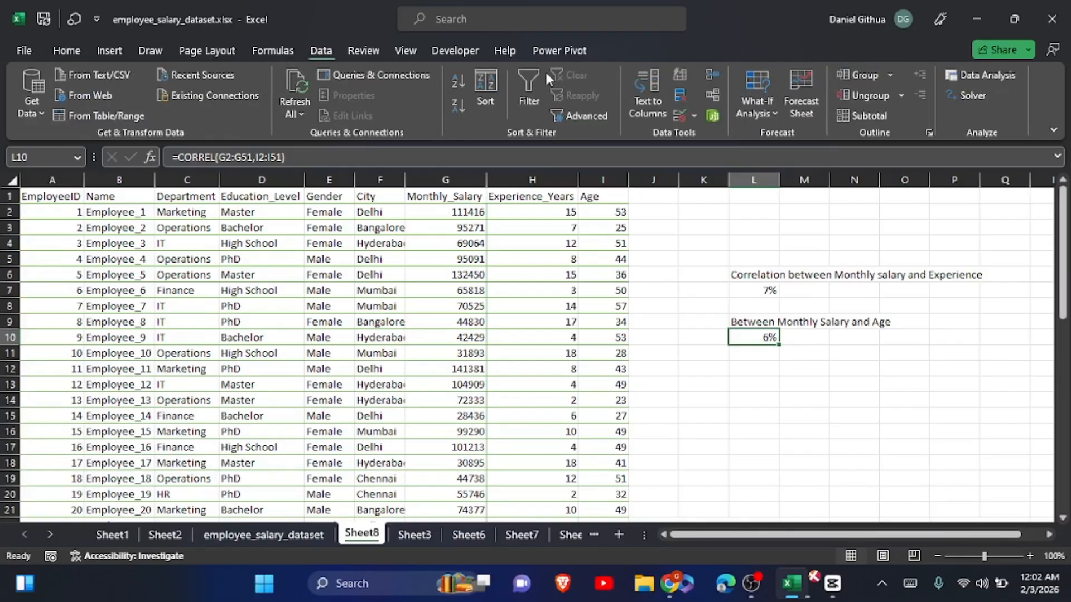
click(980, 77)
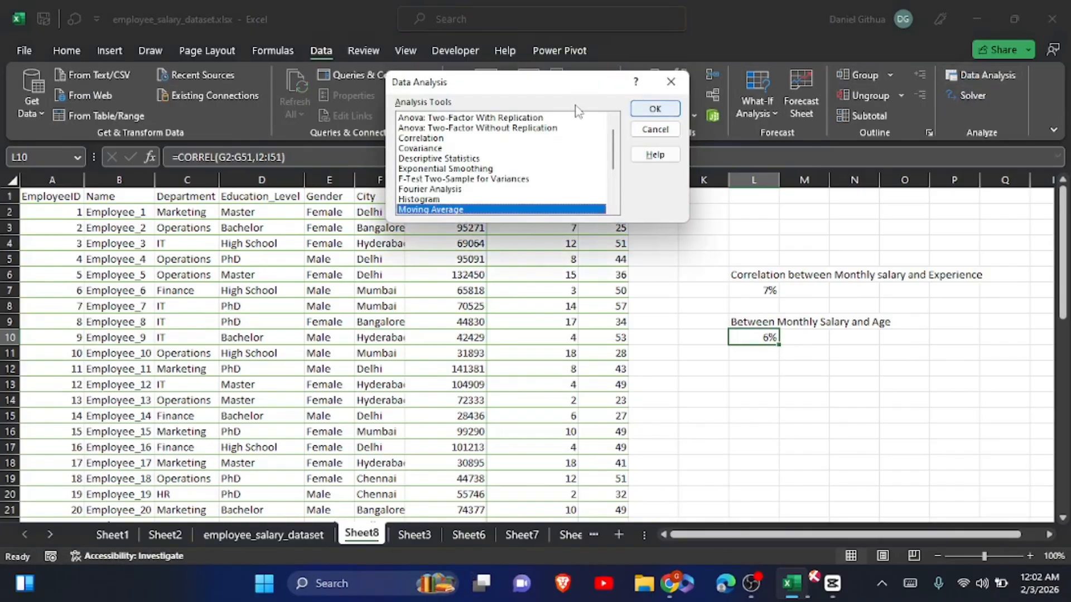
click(427, 138)
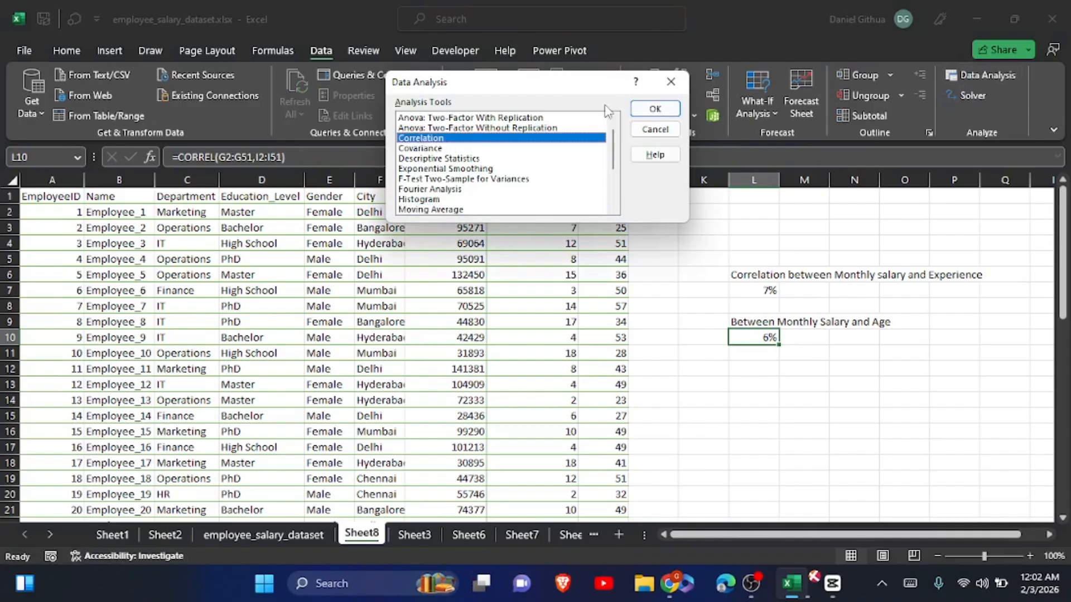
click(655, 109)
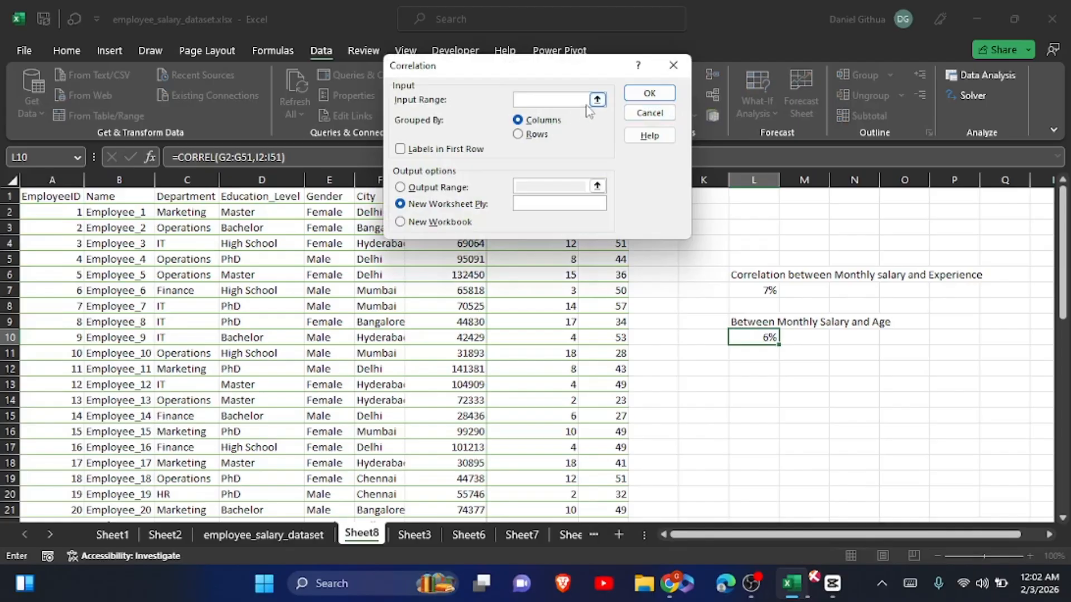
click(597, 99)
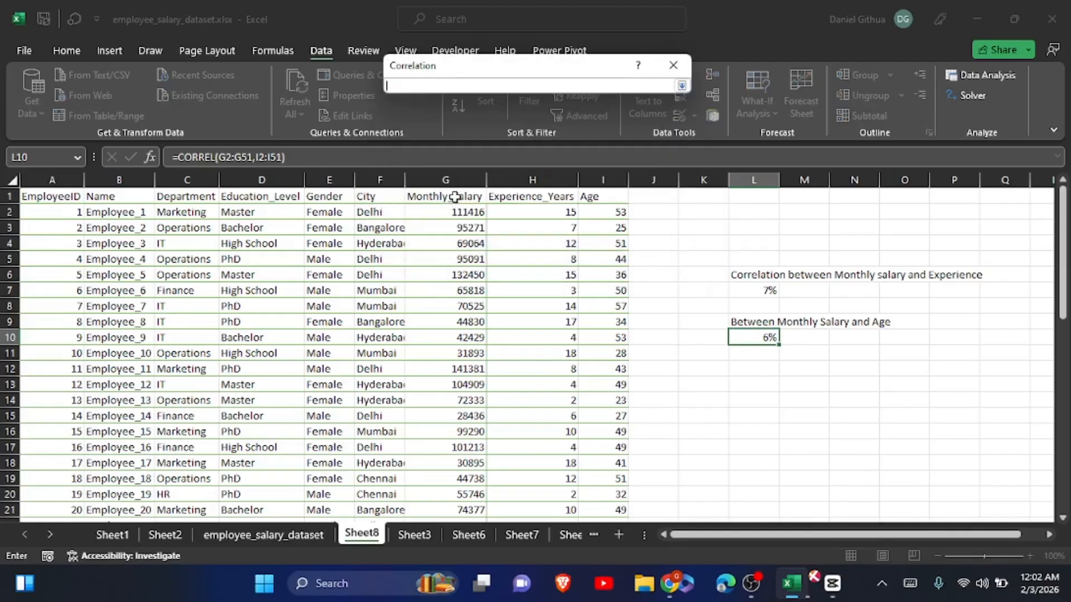
drag(458, 194, 591, 490)
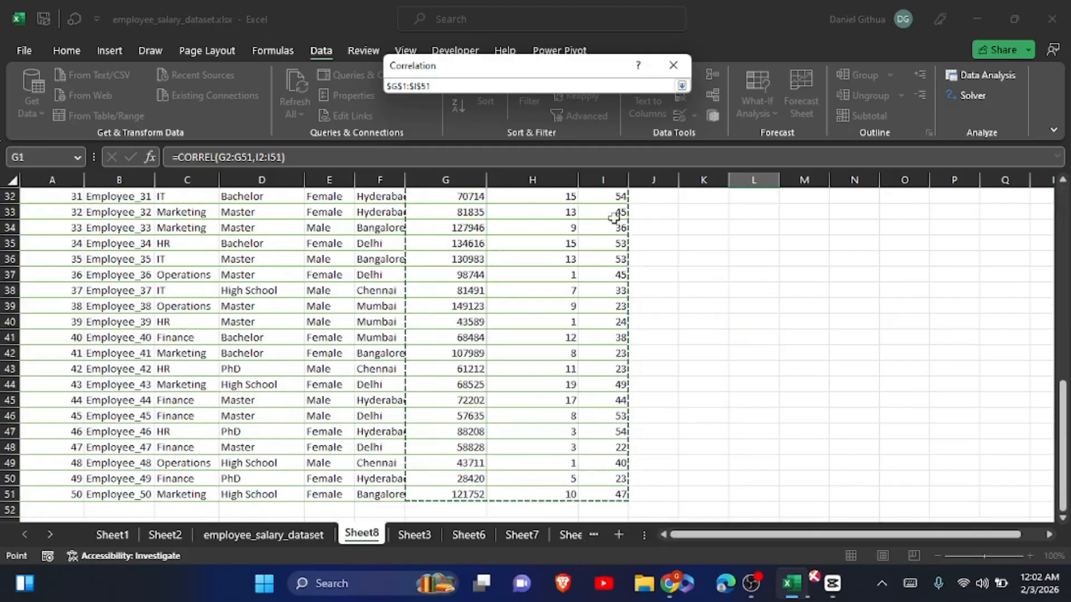
click(681, 86)
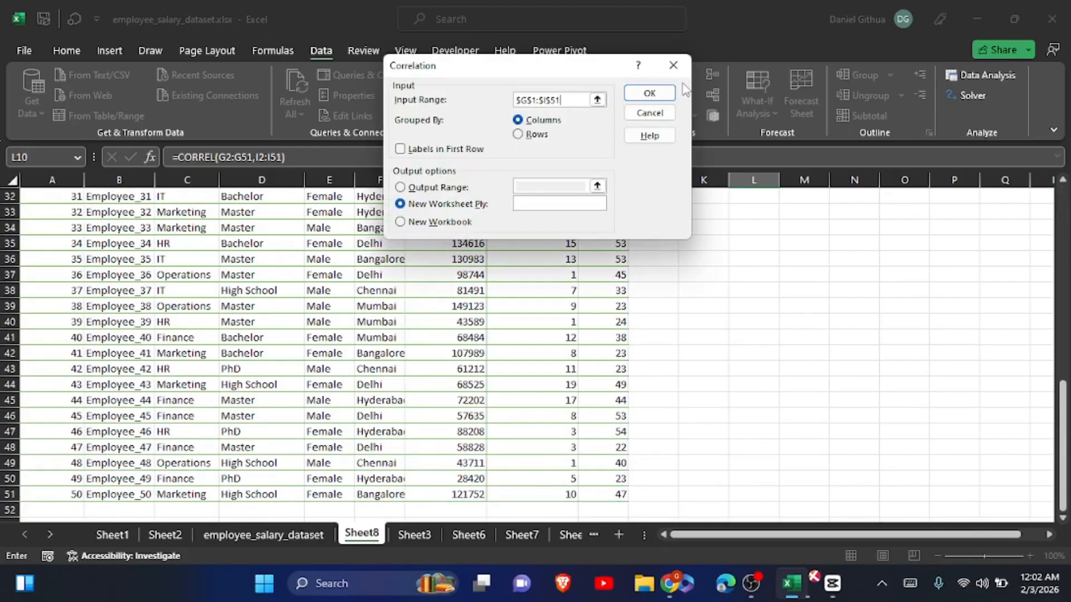
click(400, 150)
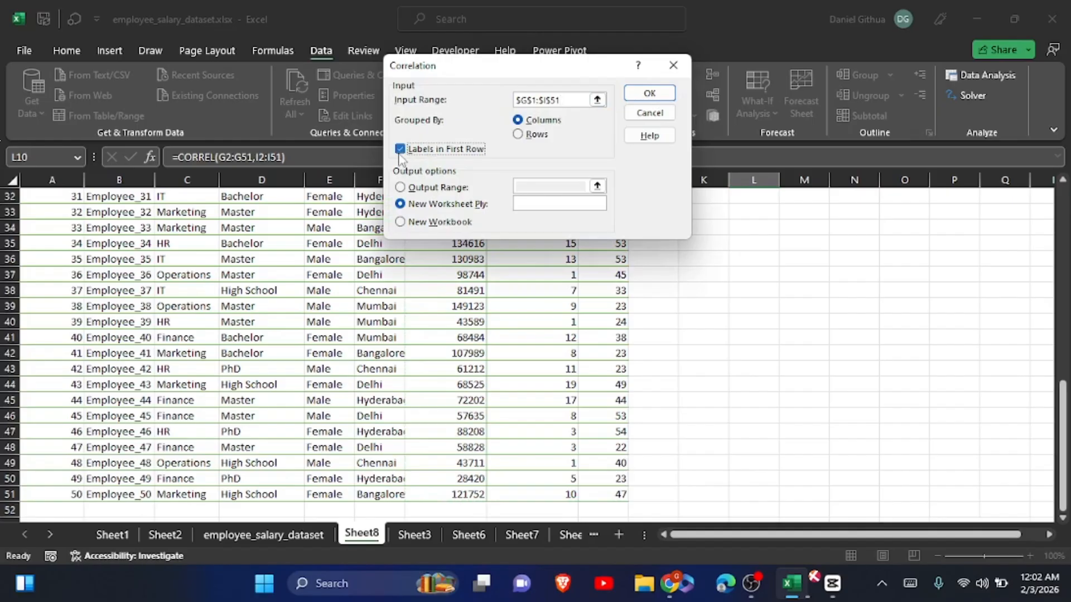
- Set the correlation's output range to cell Q6 on the current sheet and generate the correlation matrix
click(400, 188)
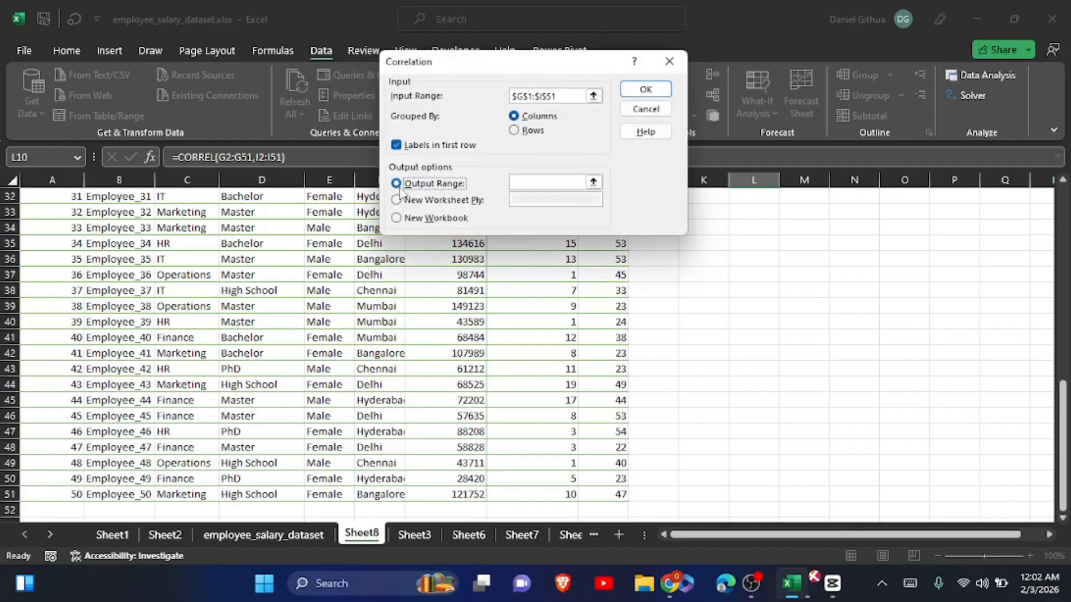
click(593, 182)
drag(1058, 438, 1058, 246)
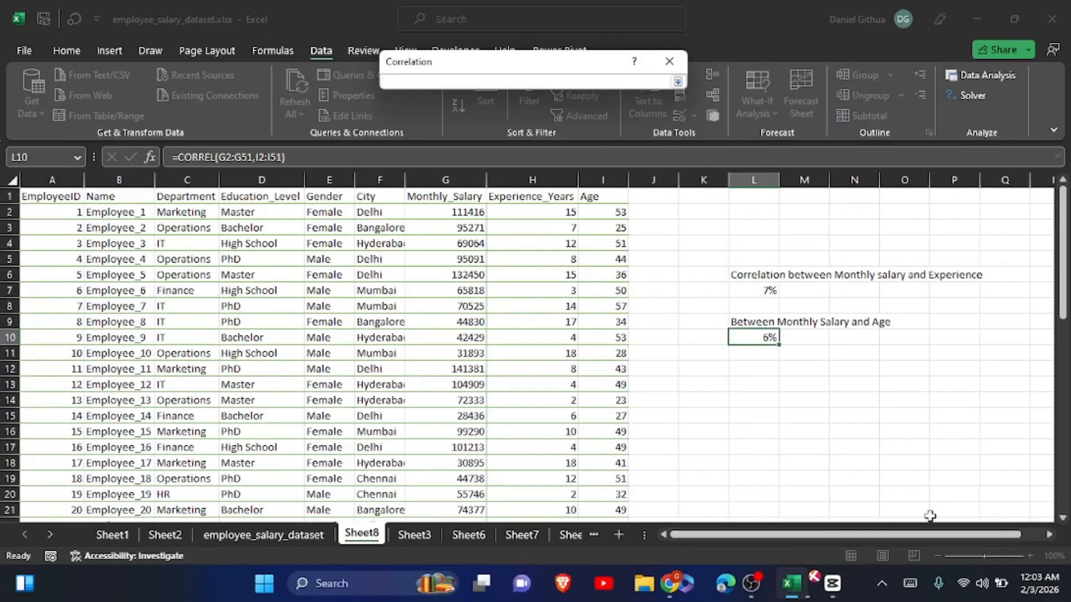
click(1049, 534)
click(1050, 535)
click(1049, 534)
click(1050, 534)
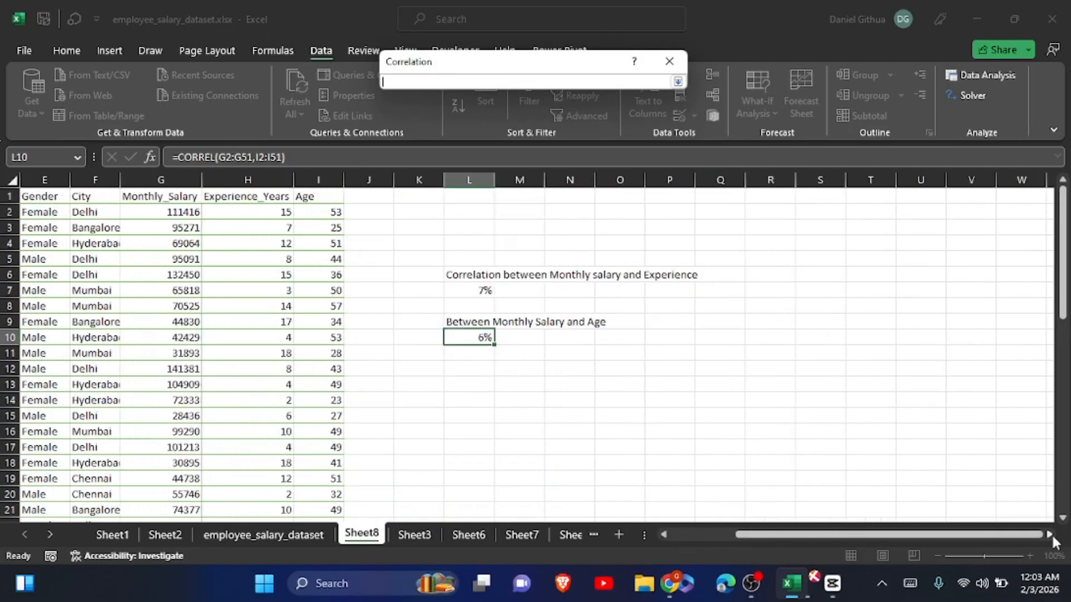
click(710, 270)
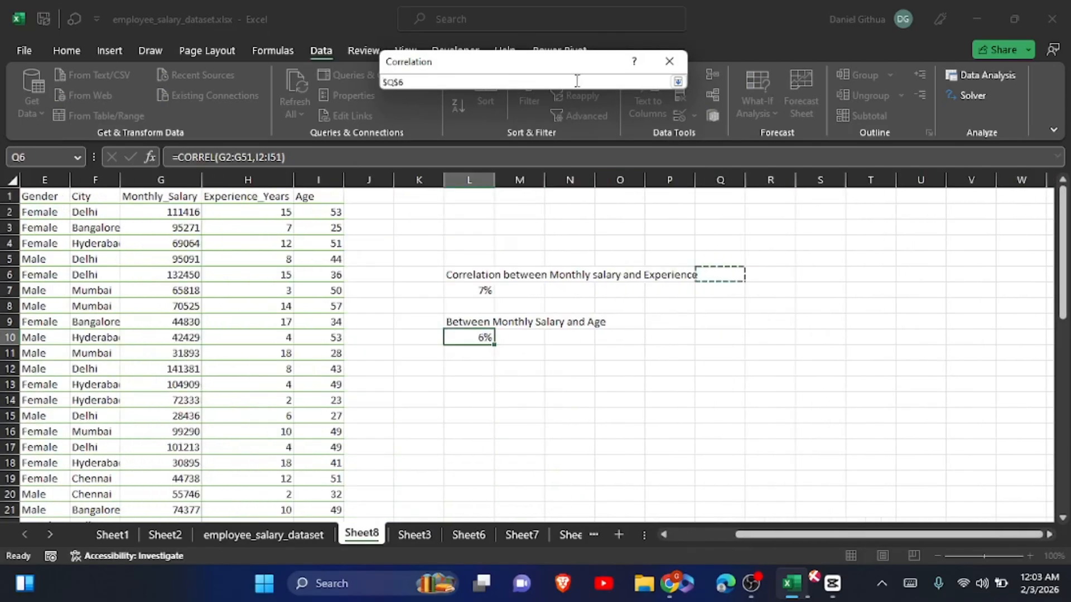
click(678, 82)
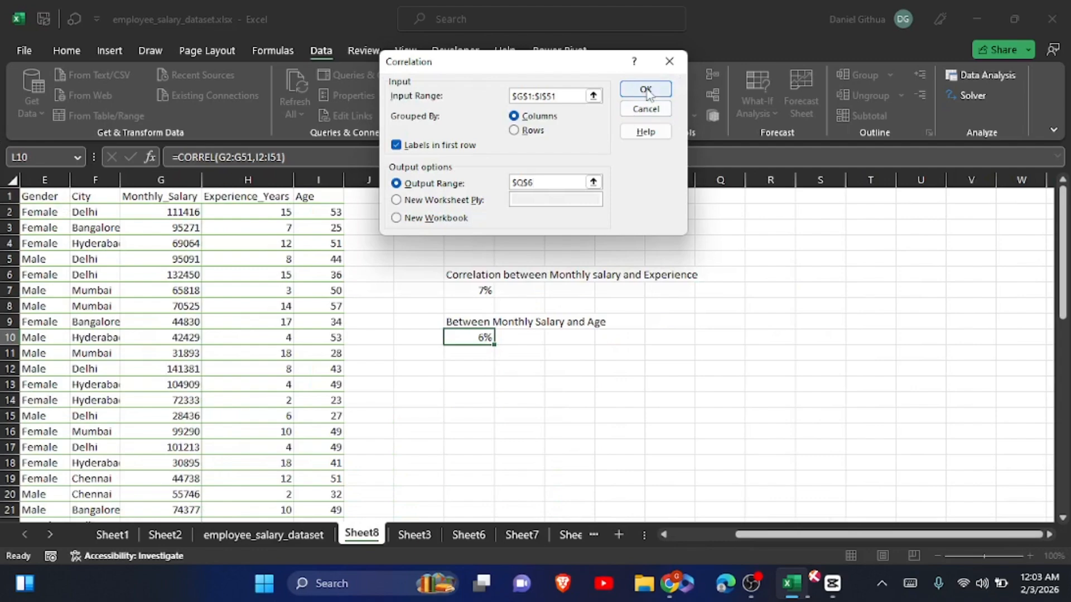
click(645, 89)
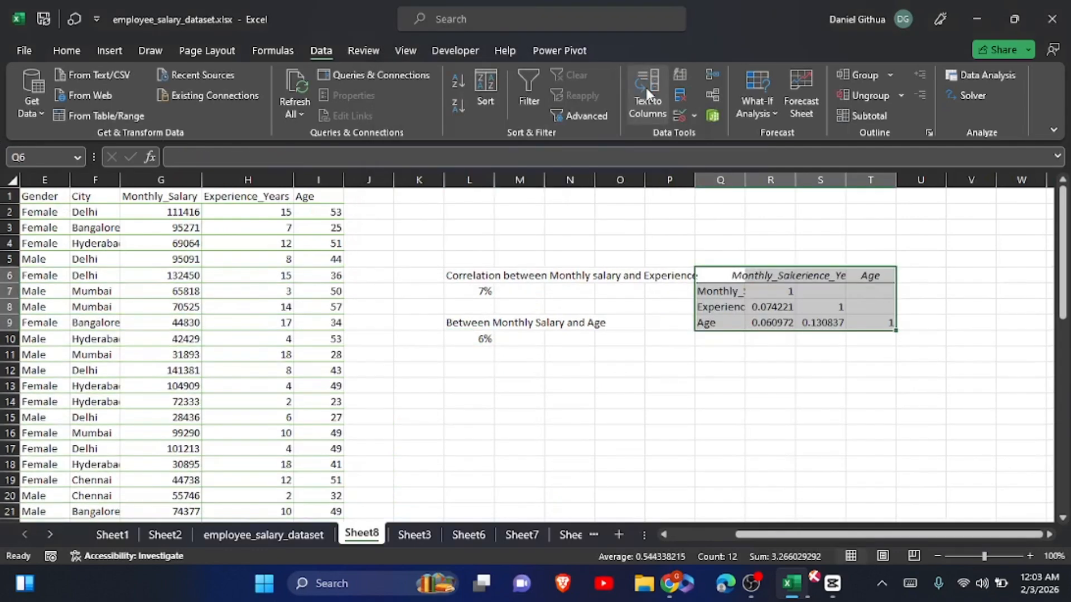
- Autofit the widths of columns Q, R and S to the correlation matrix's labels and values
double_click(745, 179)
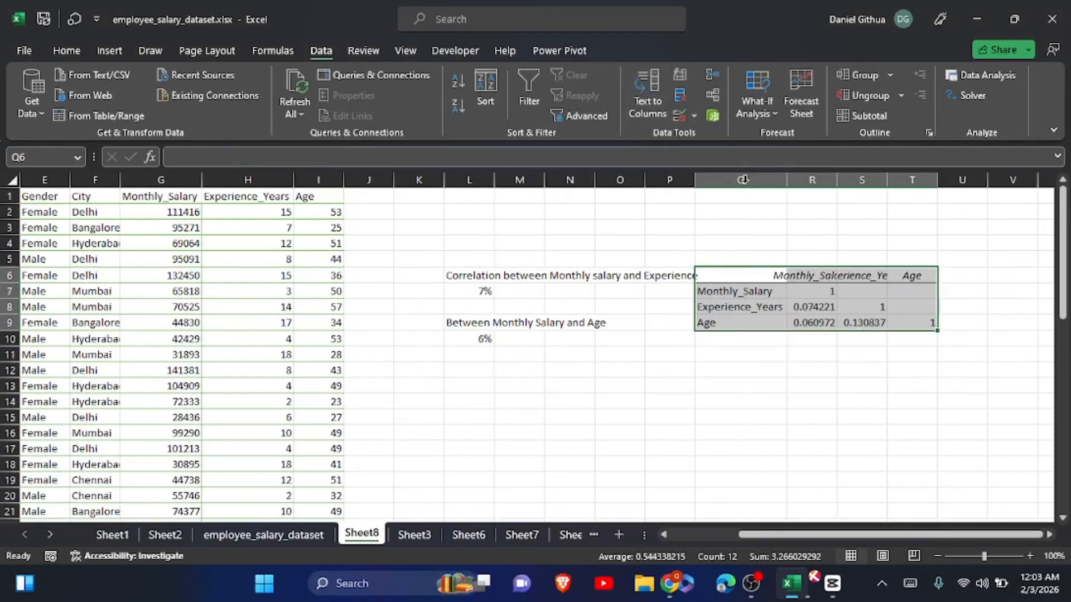
double_click(838, 179)
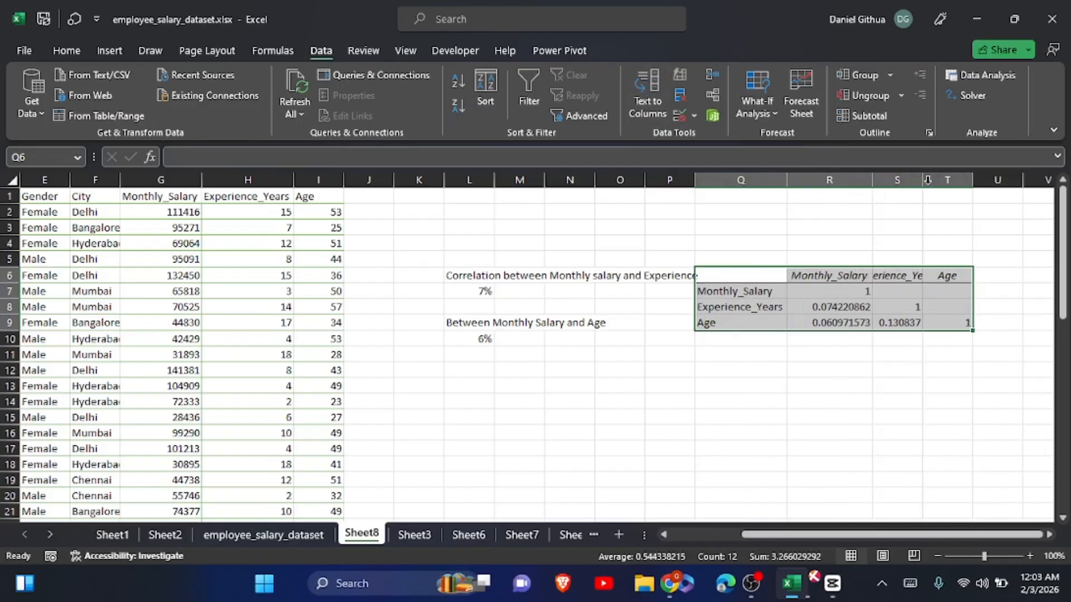
double_click(928, 179)
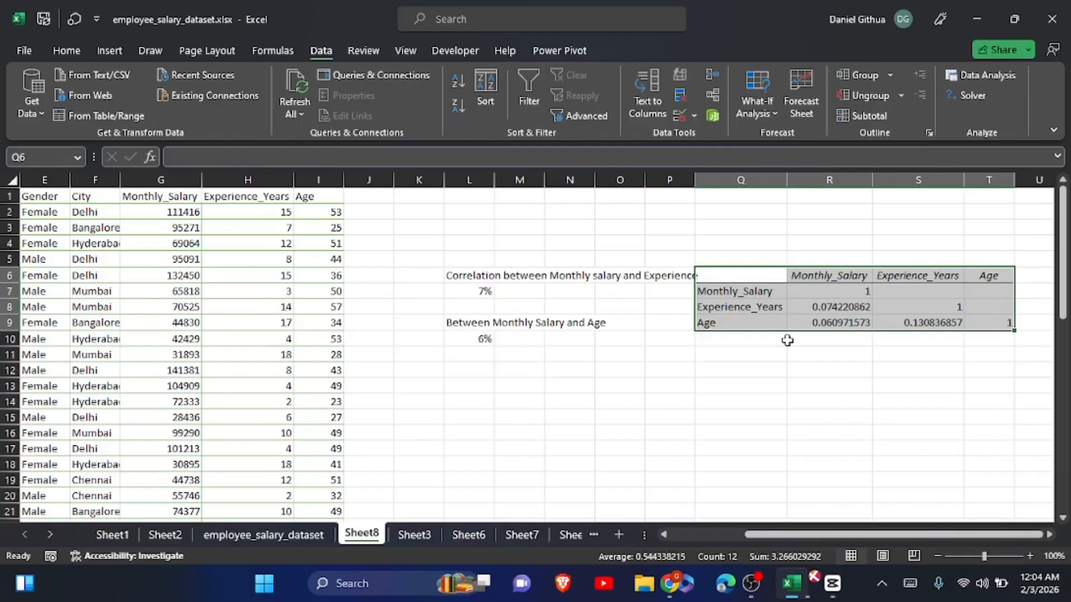
click(484, 289)
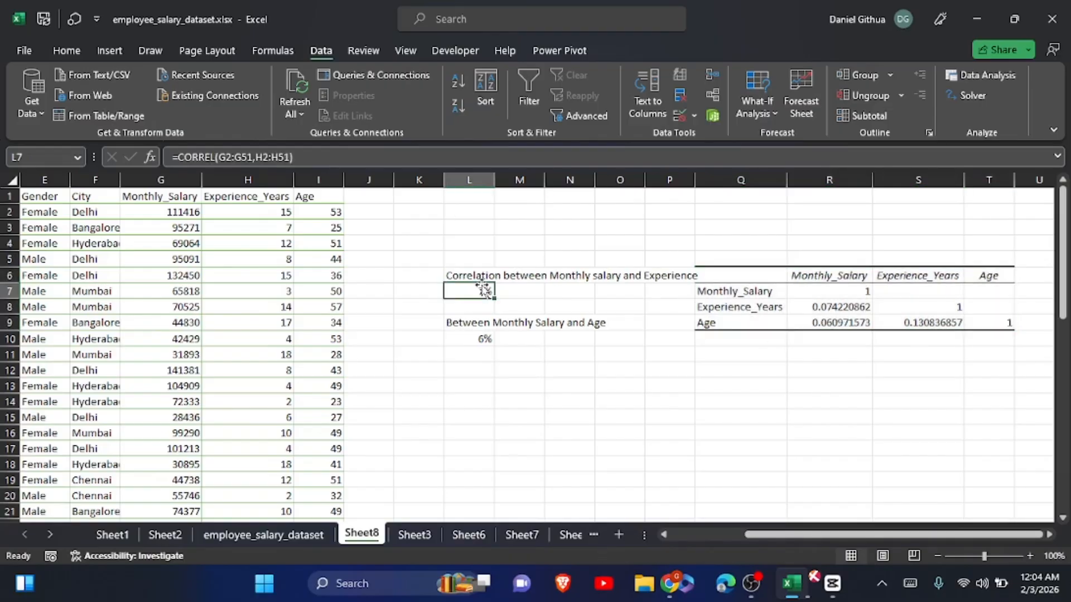